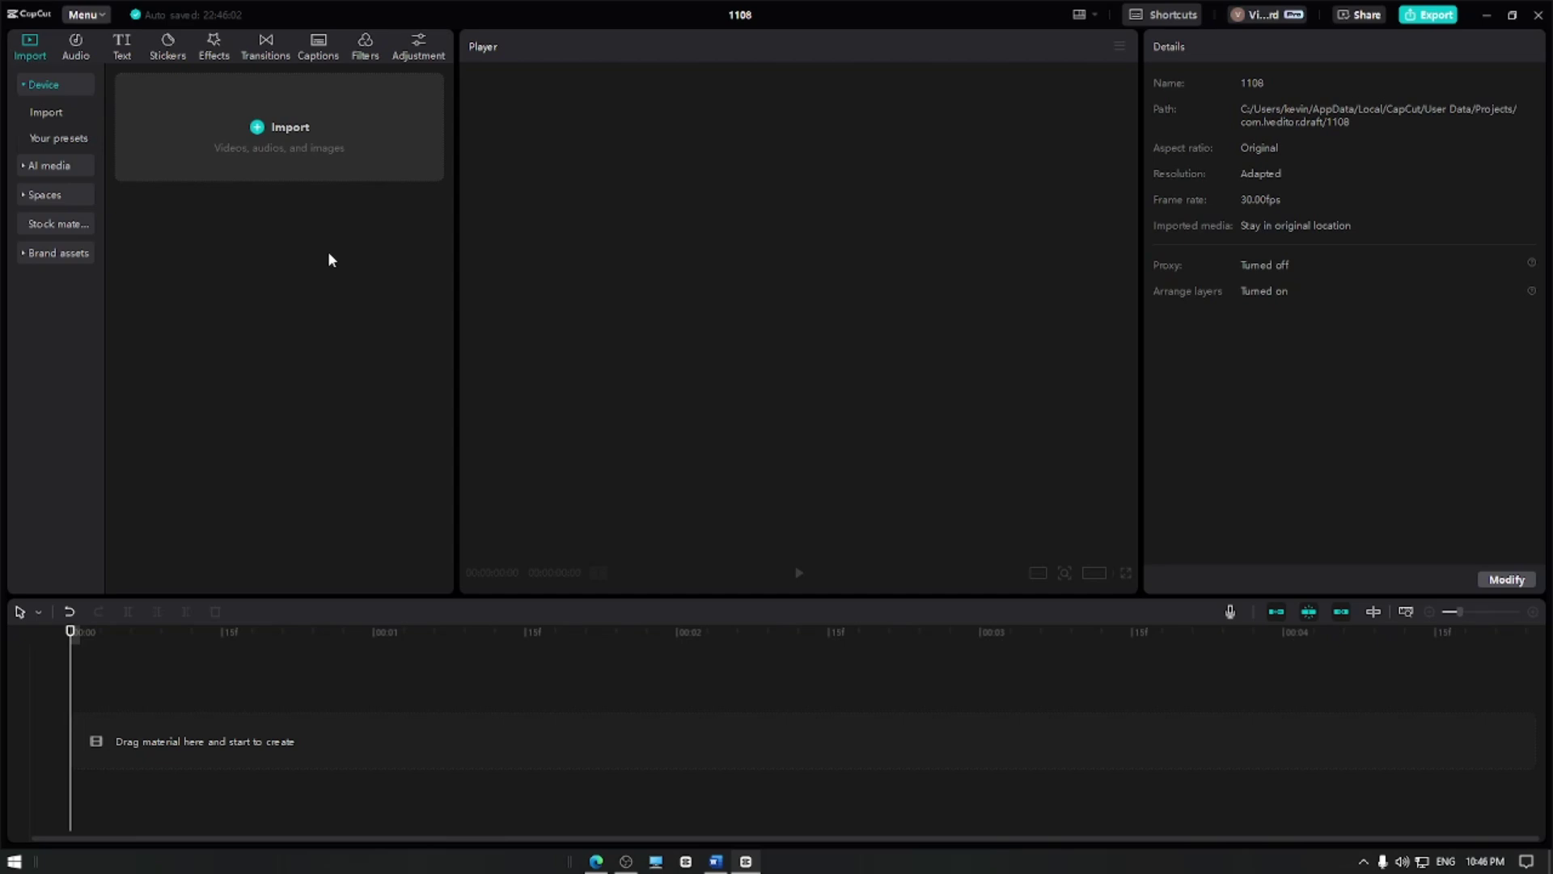
- Import 99877-video-720.mp4 from Downloads and add the clip to the timeline
left_click(322, 163)
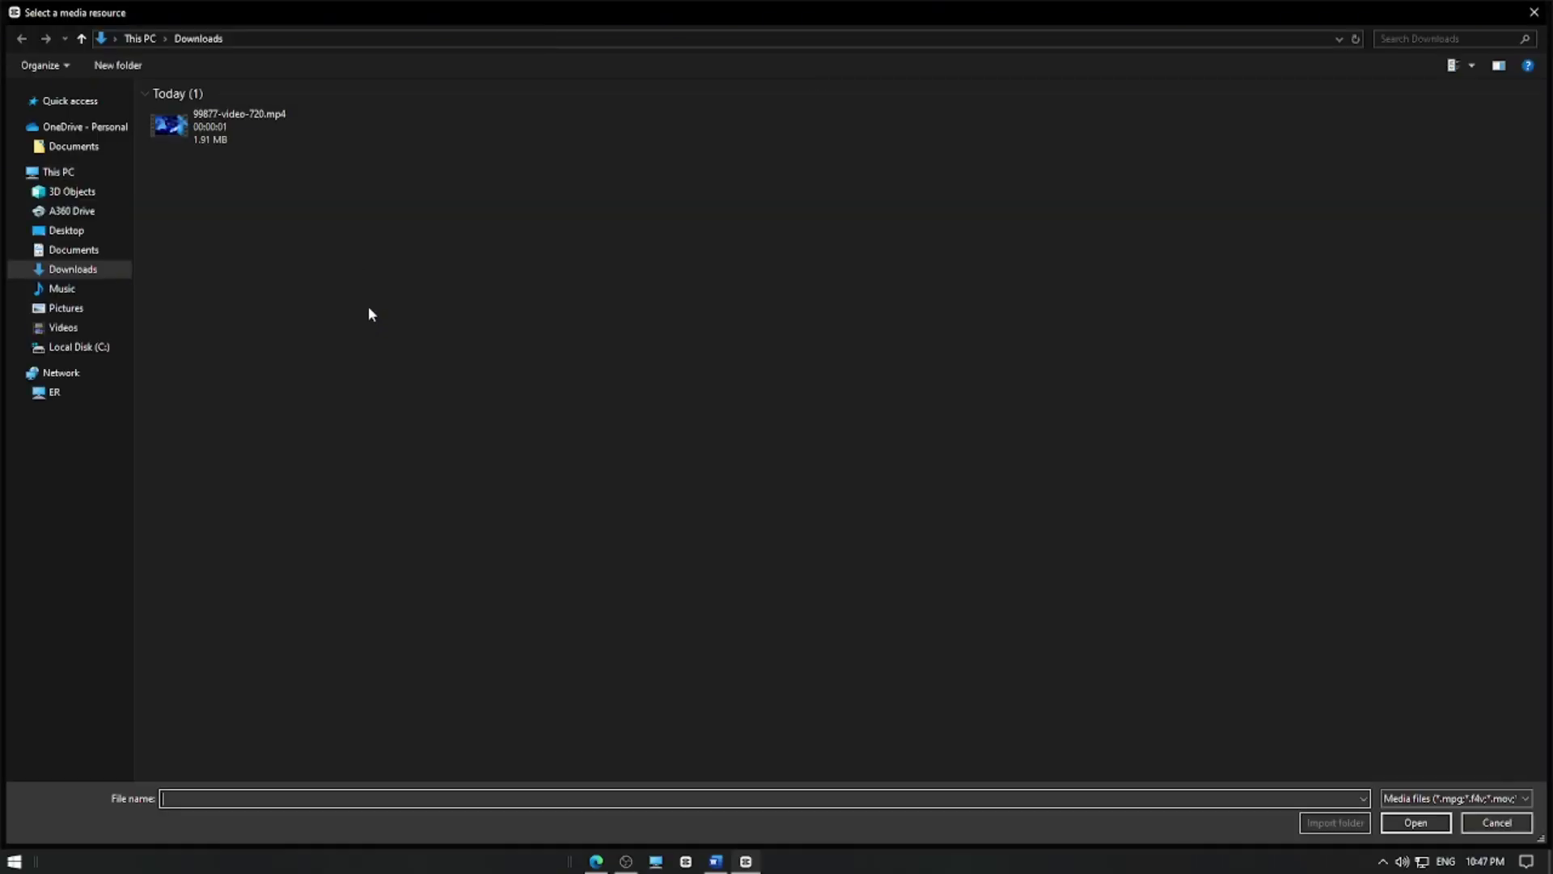
double_click(259, 134)
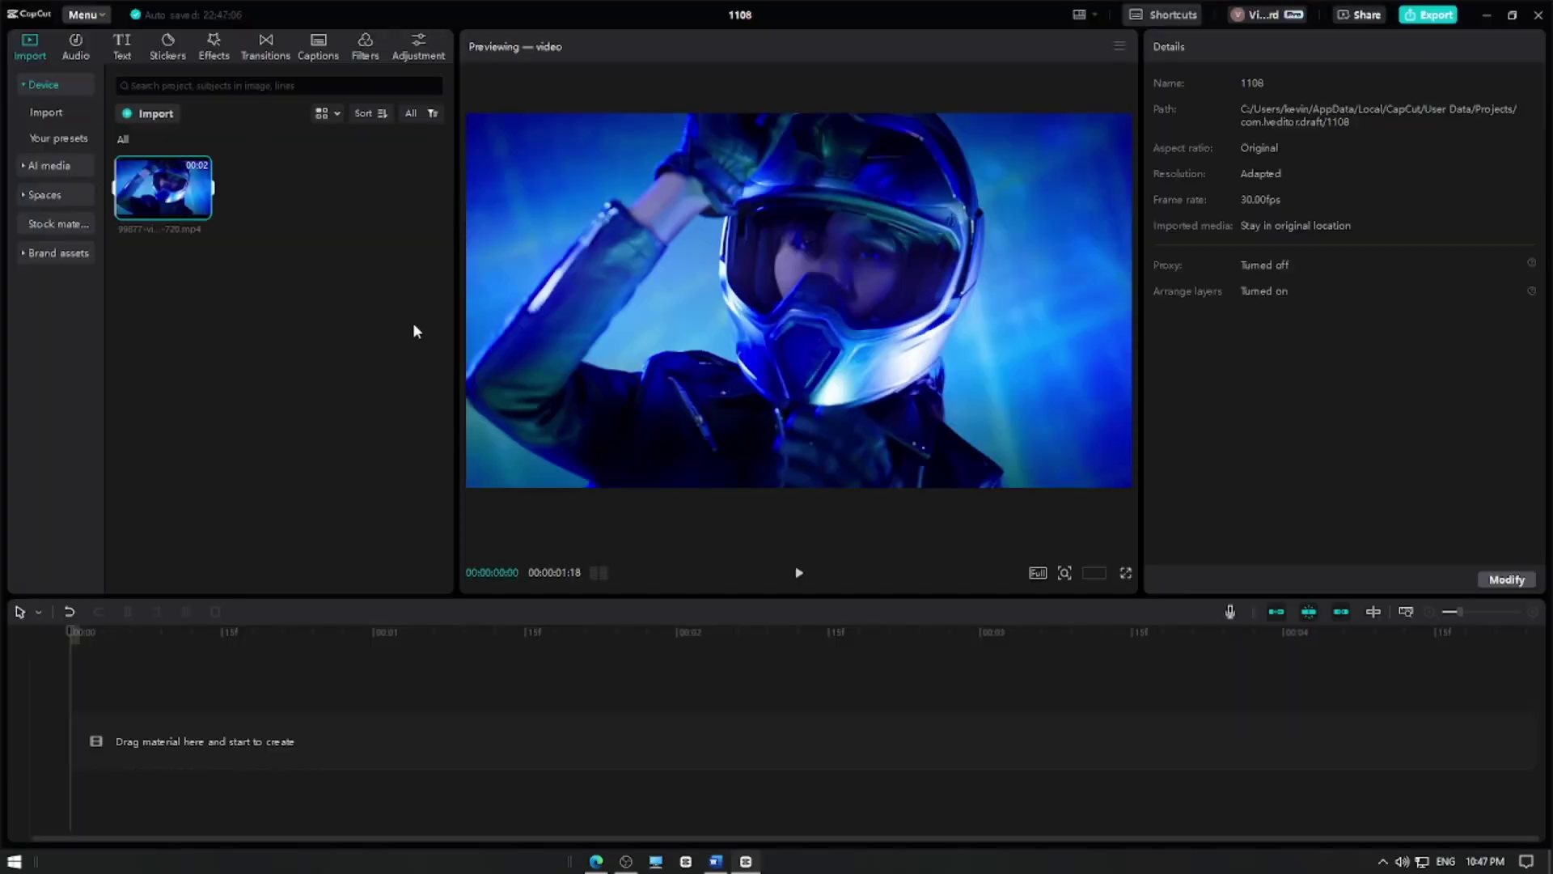
left_click(202, 221)
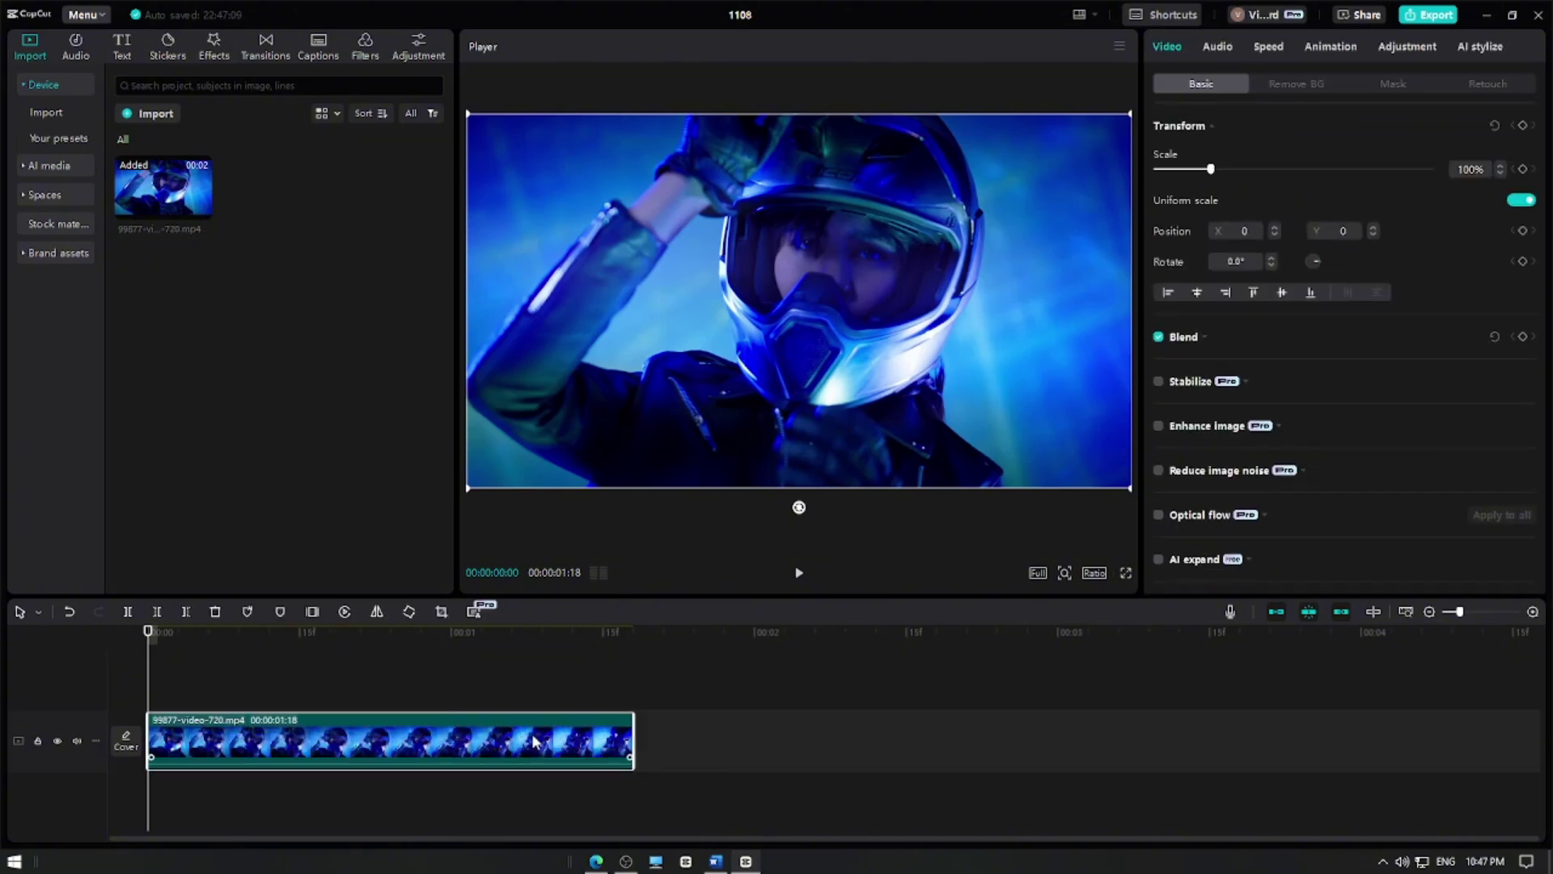
- Copy the helmet clip and paste it onto the main track right after the original
right_click(535, 741)
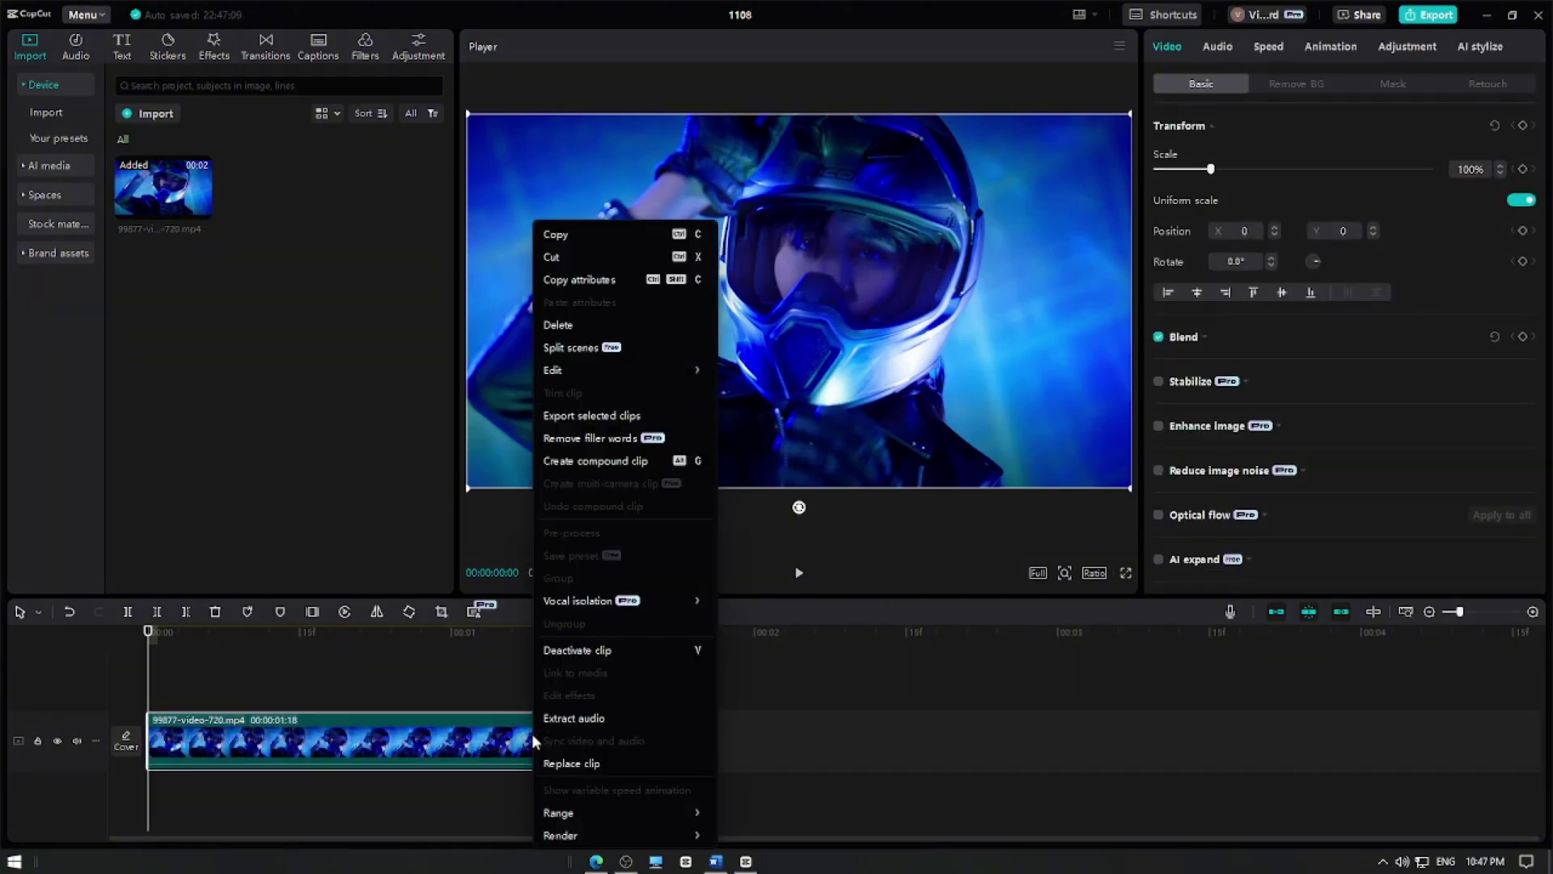
left_click(580, 234)
left_click(633, 633)
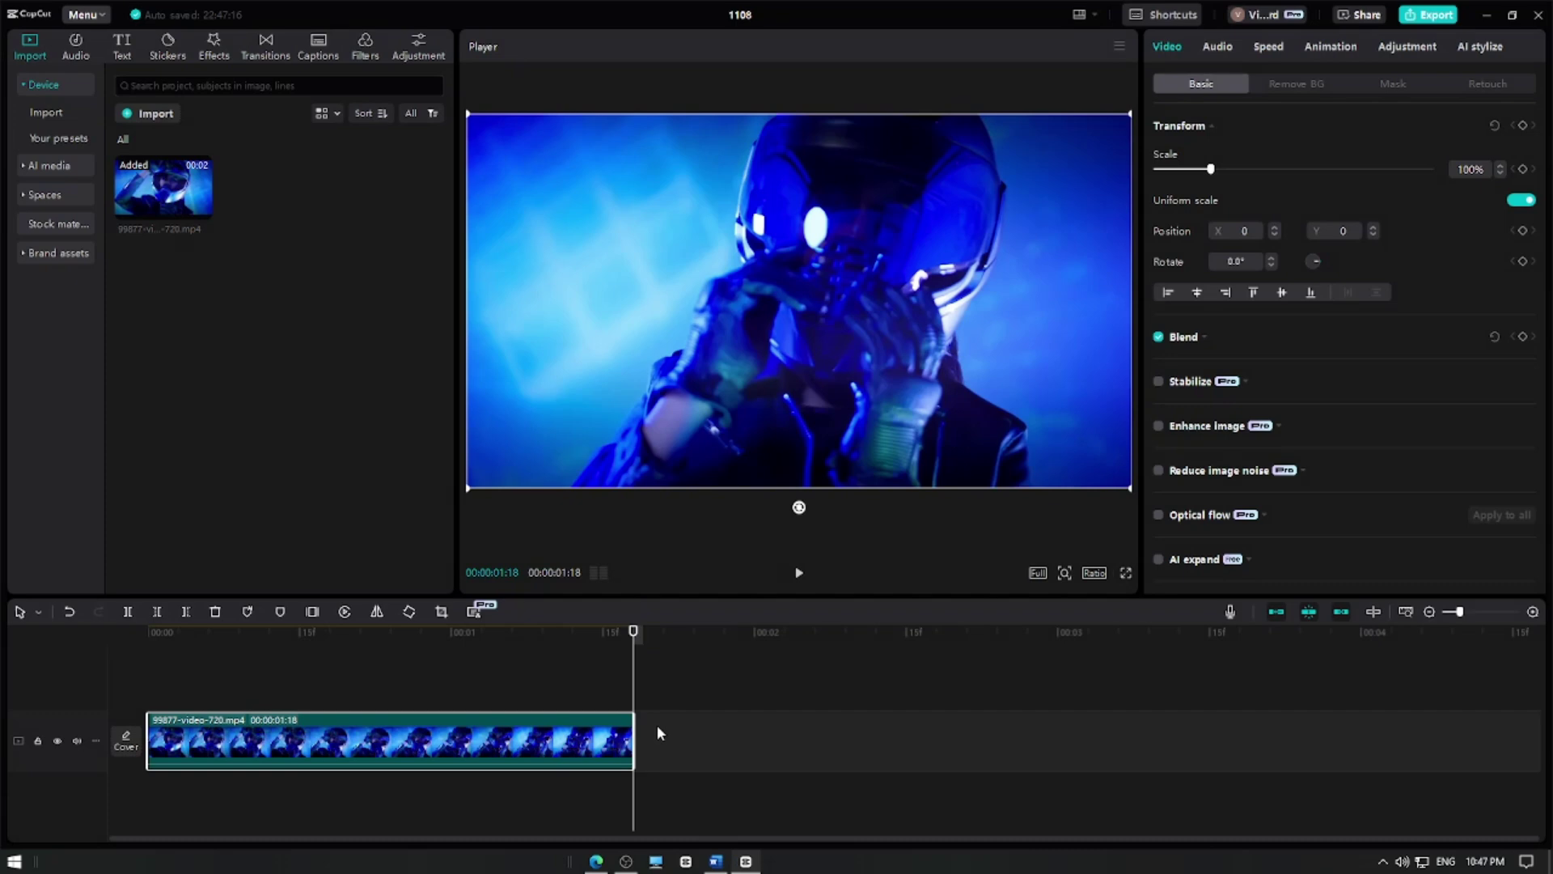
right_click(656, 725)
left_click(679, 739)
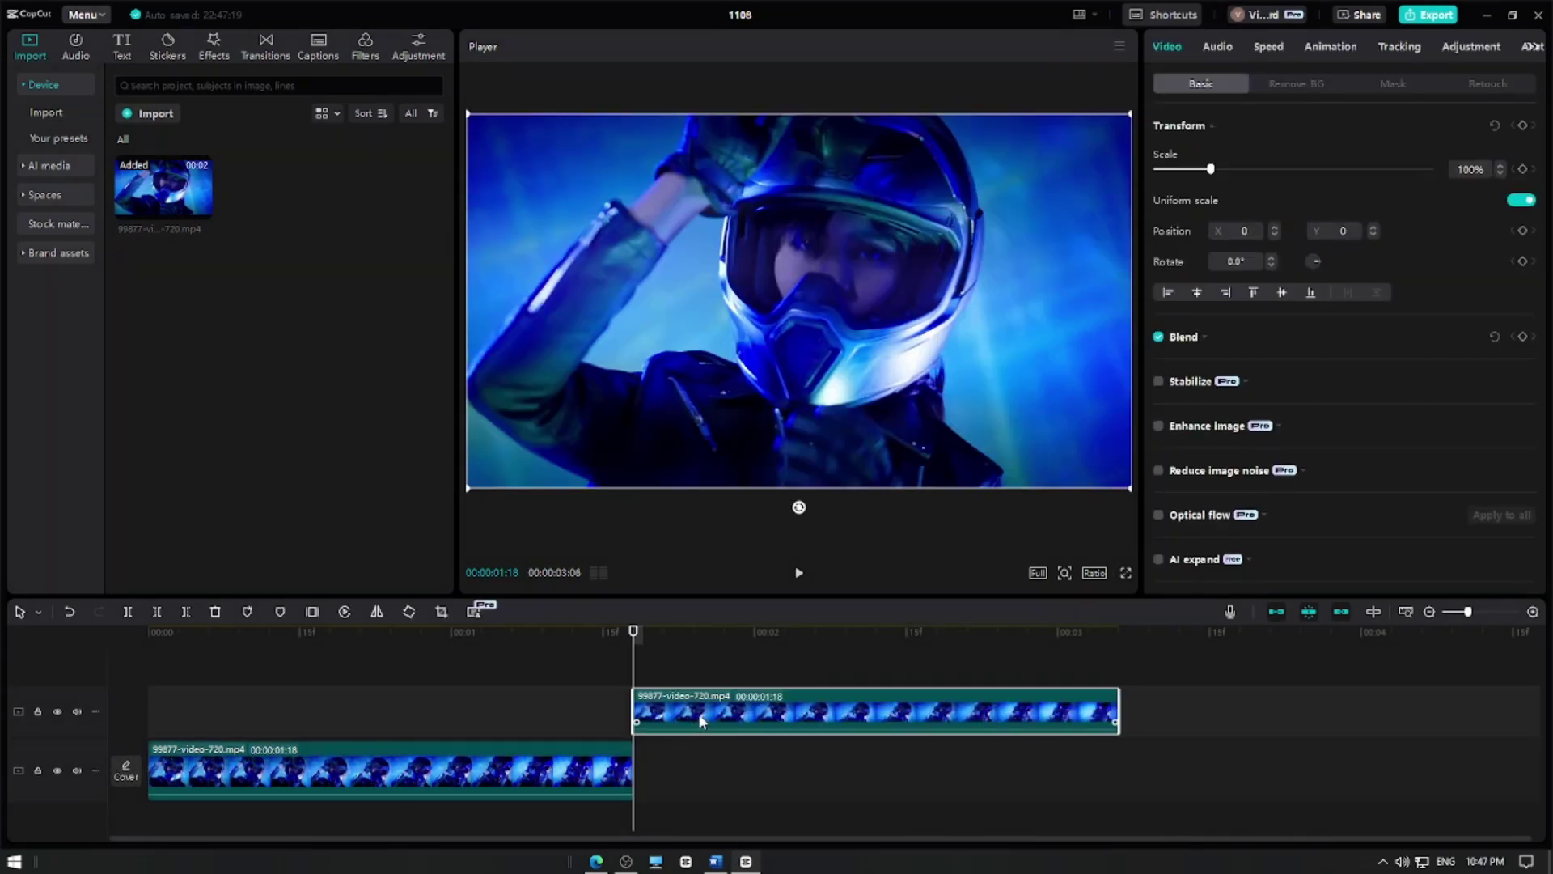
left_click_drag(693, 720, 711, 777)
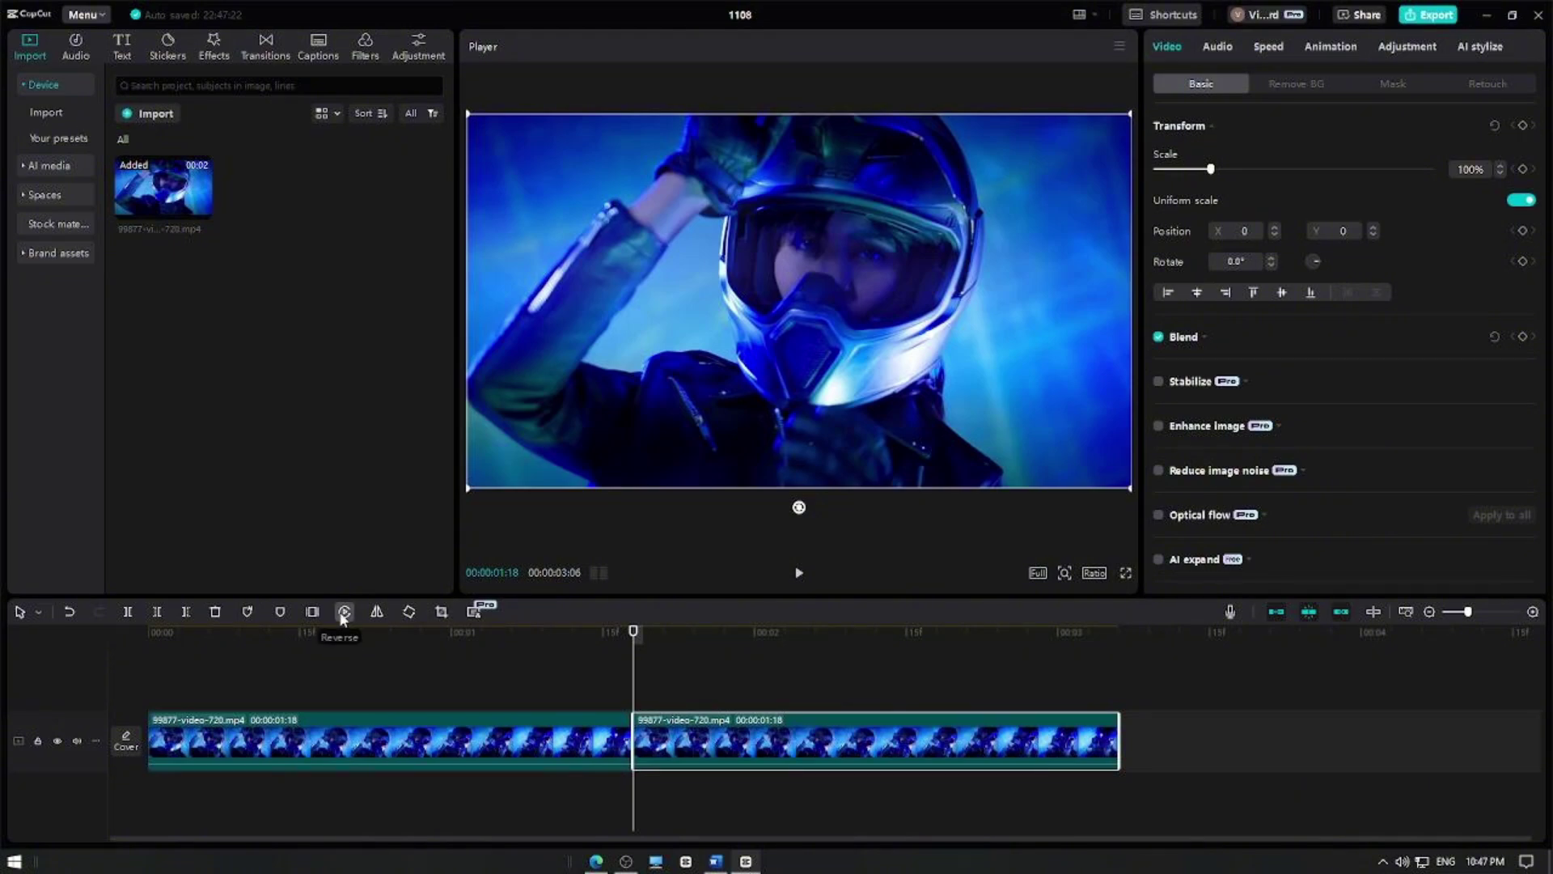
- Reverse the second helmet clip, then select both clips with Ctrl+A
left_click(344, 612)
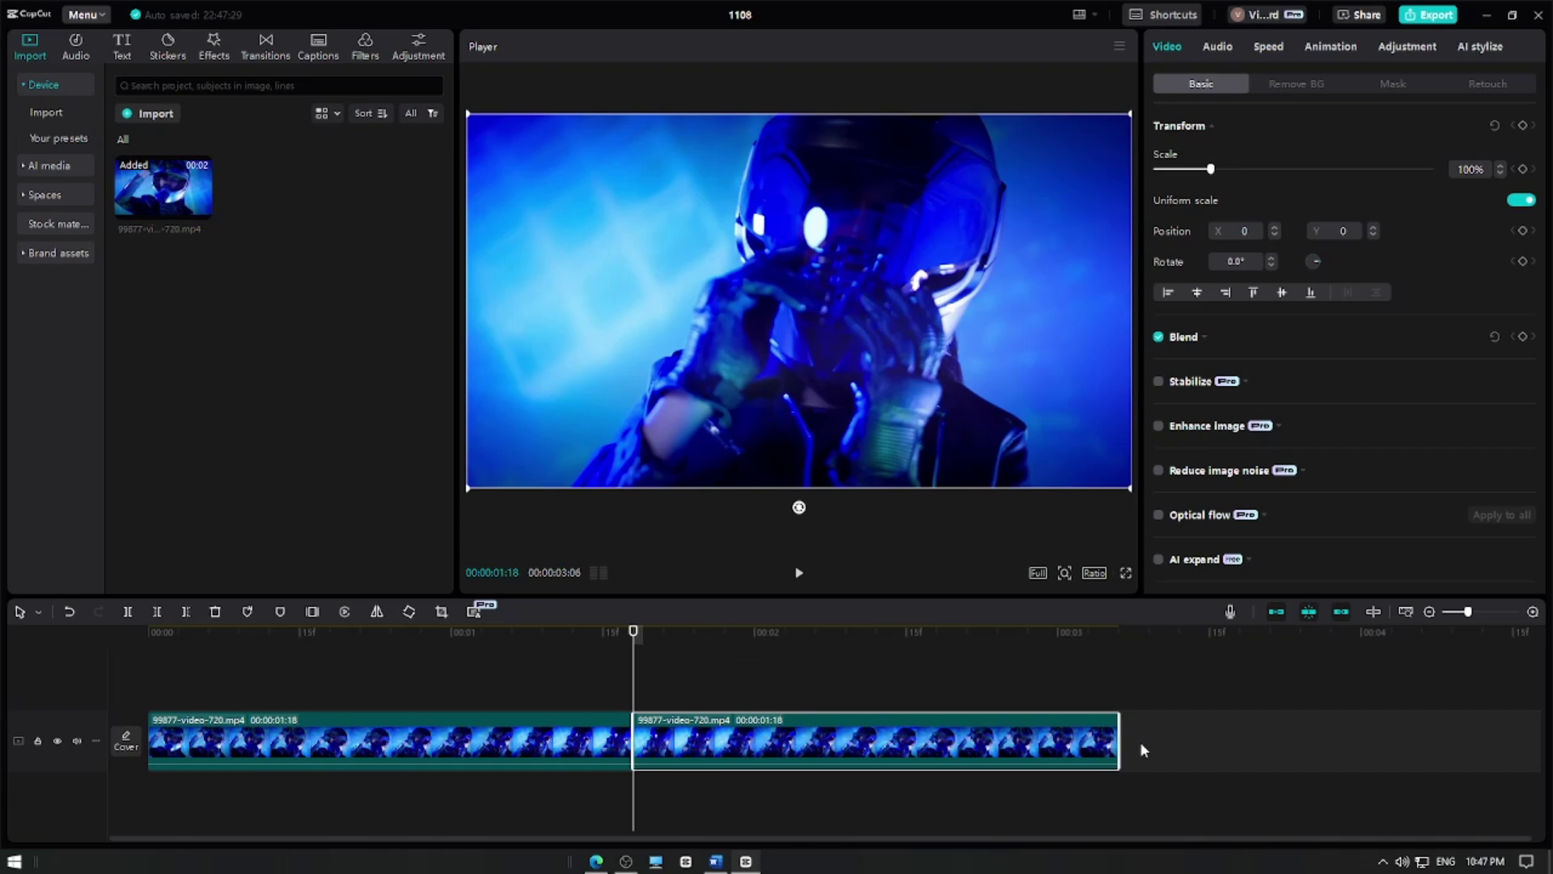
key("ctrl+a")
- Paste the forward-reversed pair onto the main track's end, making four clips over six seconds
left_click(716, 749)
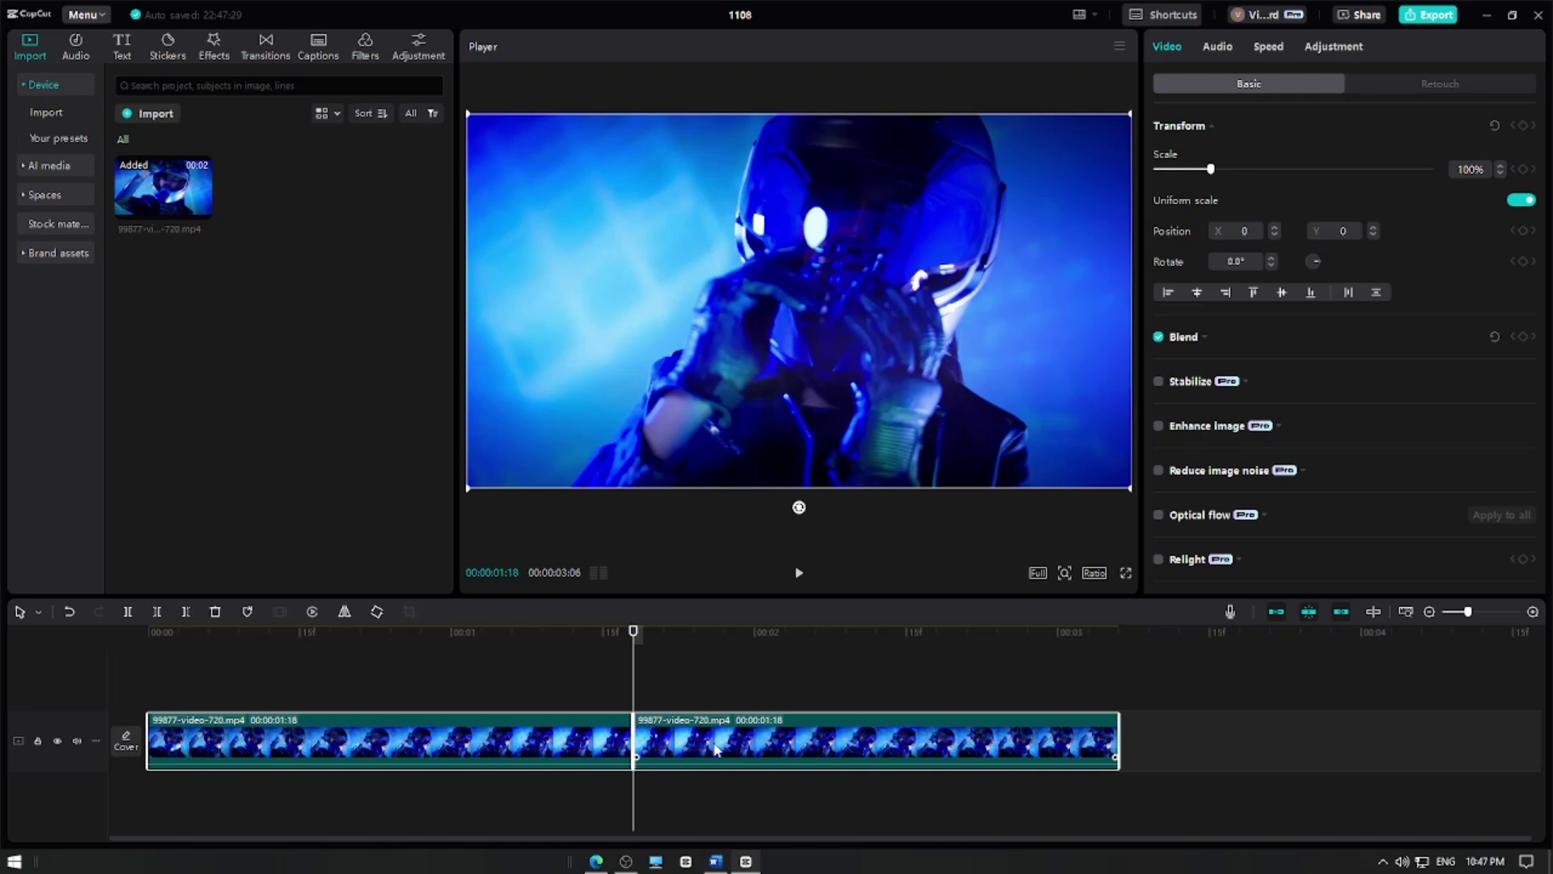
right_click(715, 748)
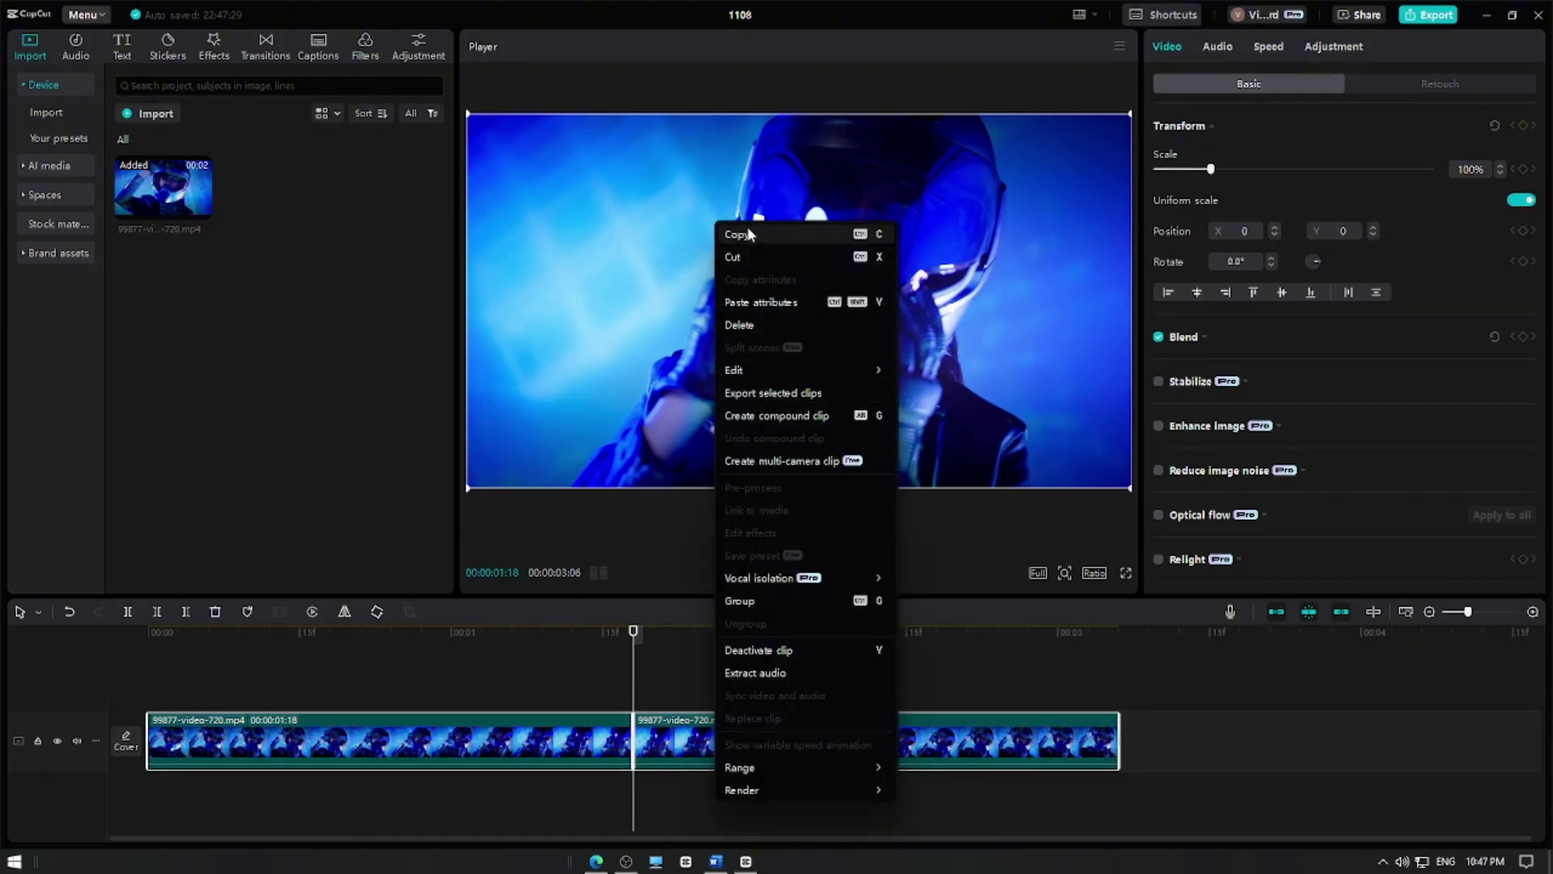
left_click(777, 233)
left_click(1119, 634)
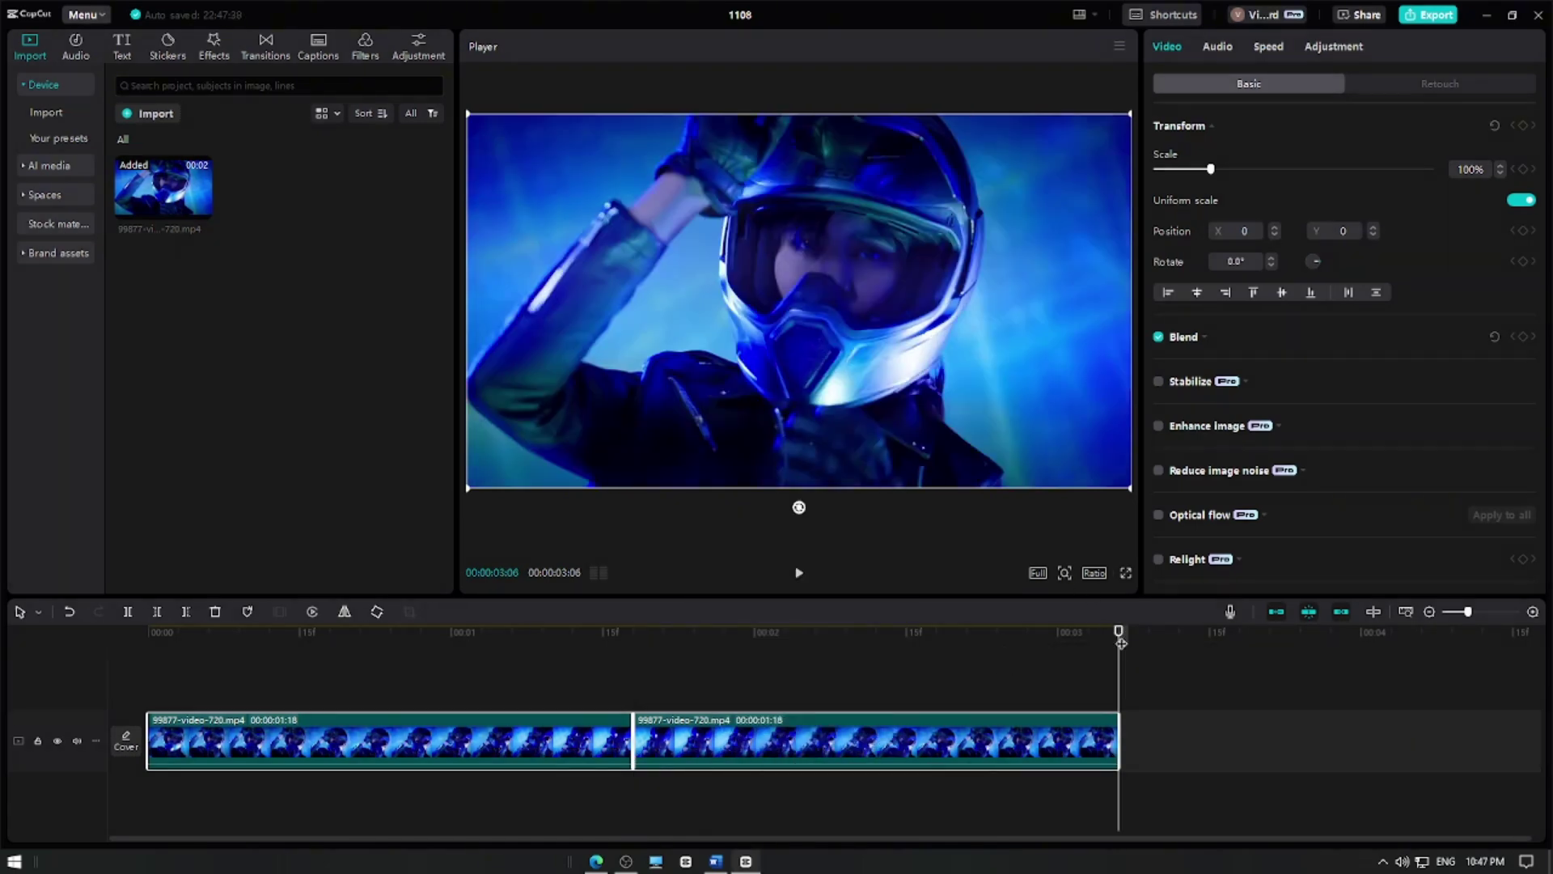
right_click(1148, 727)
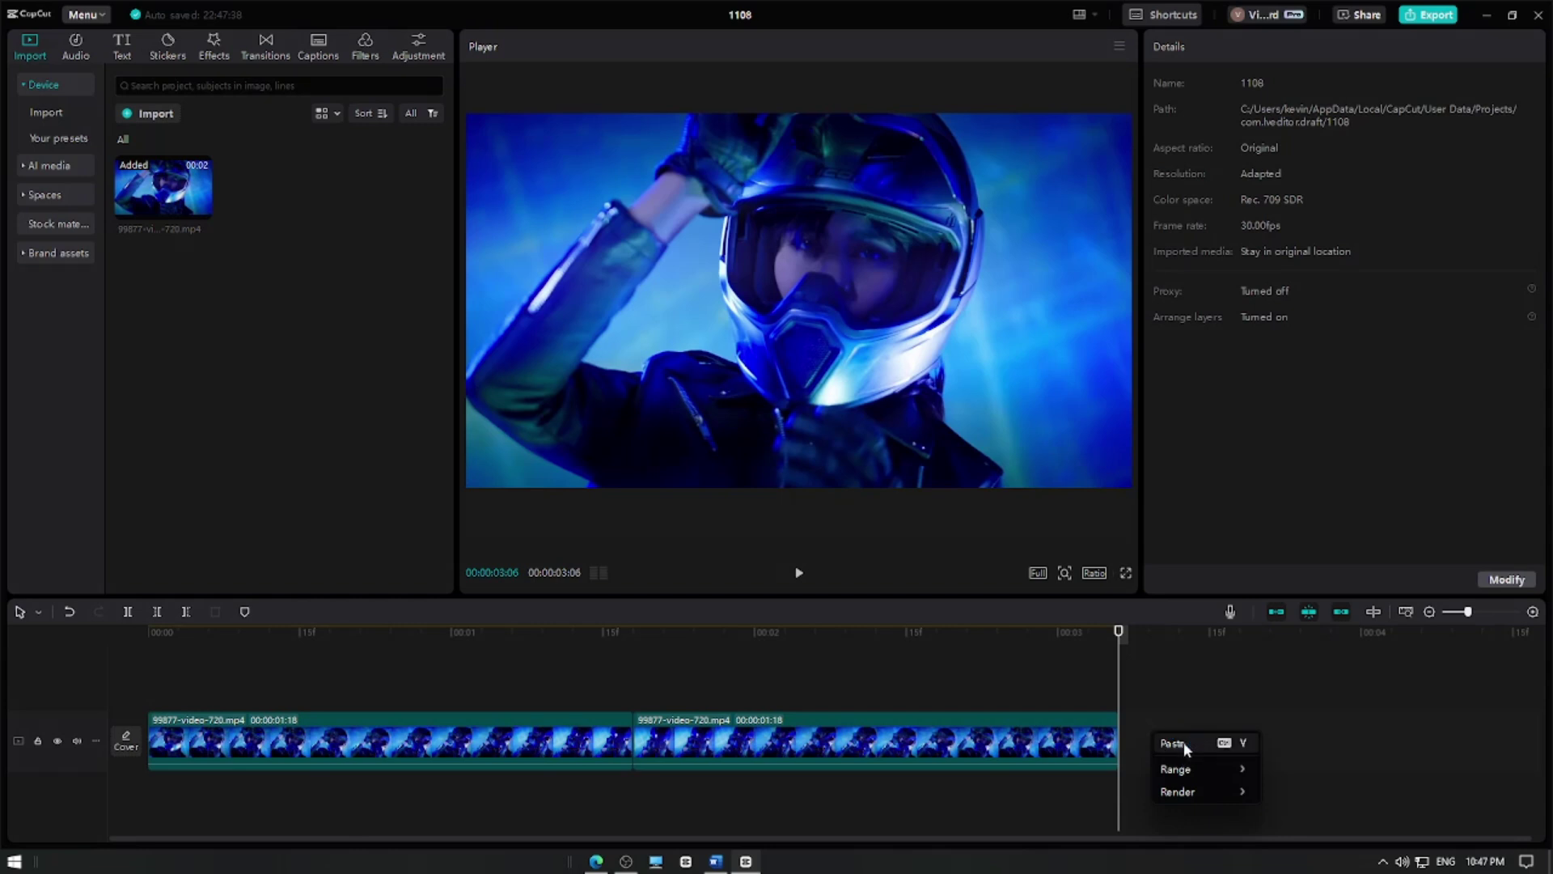
left_click(1184, 741)
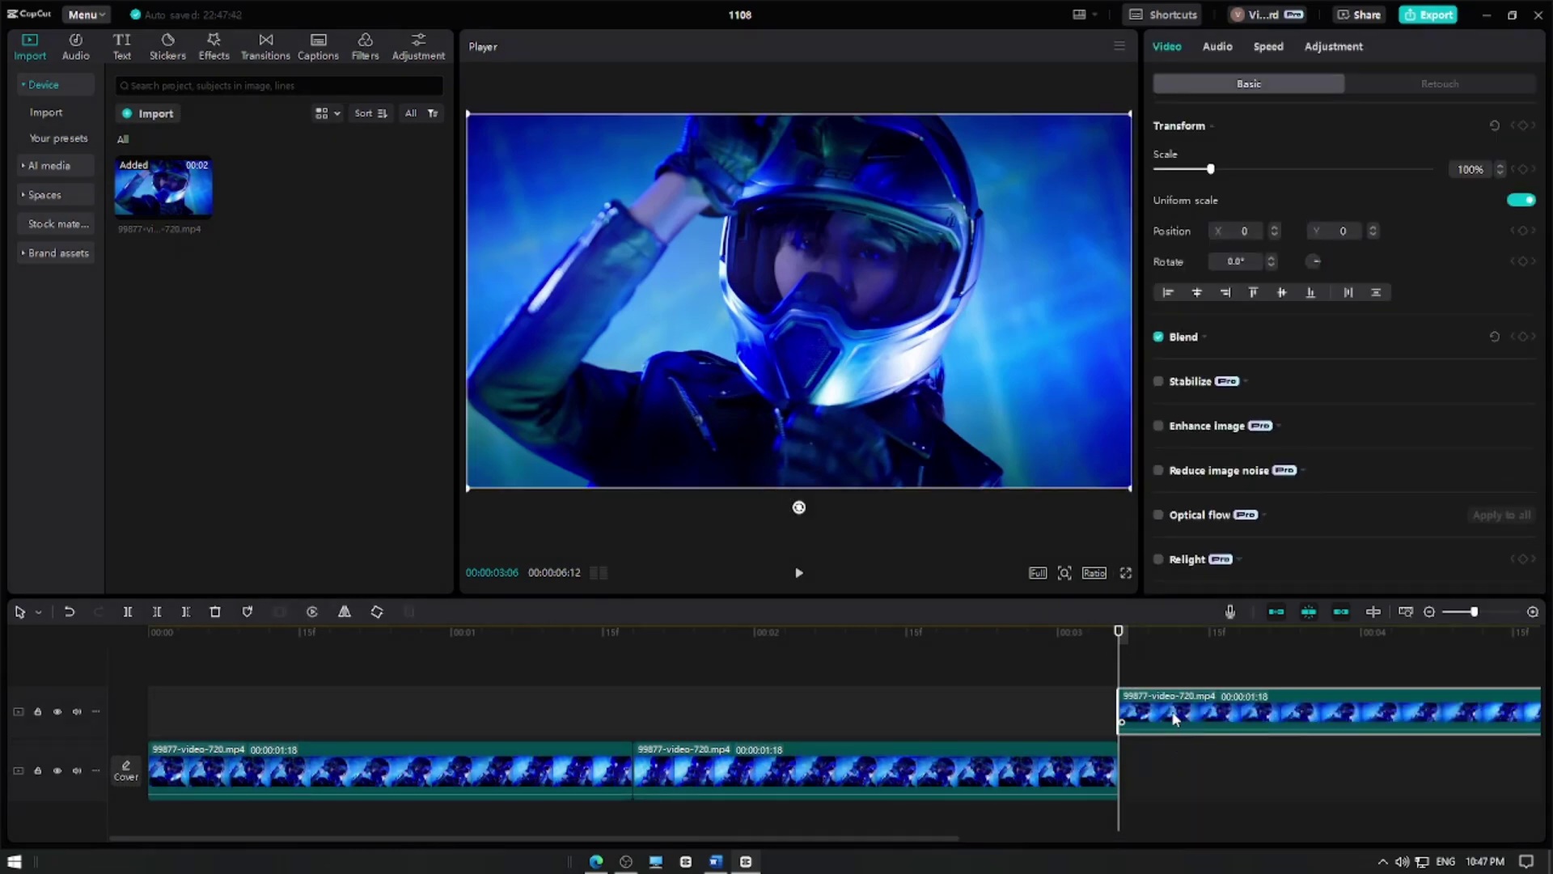
left_click_drag(1182, 716, 1177, 774)
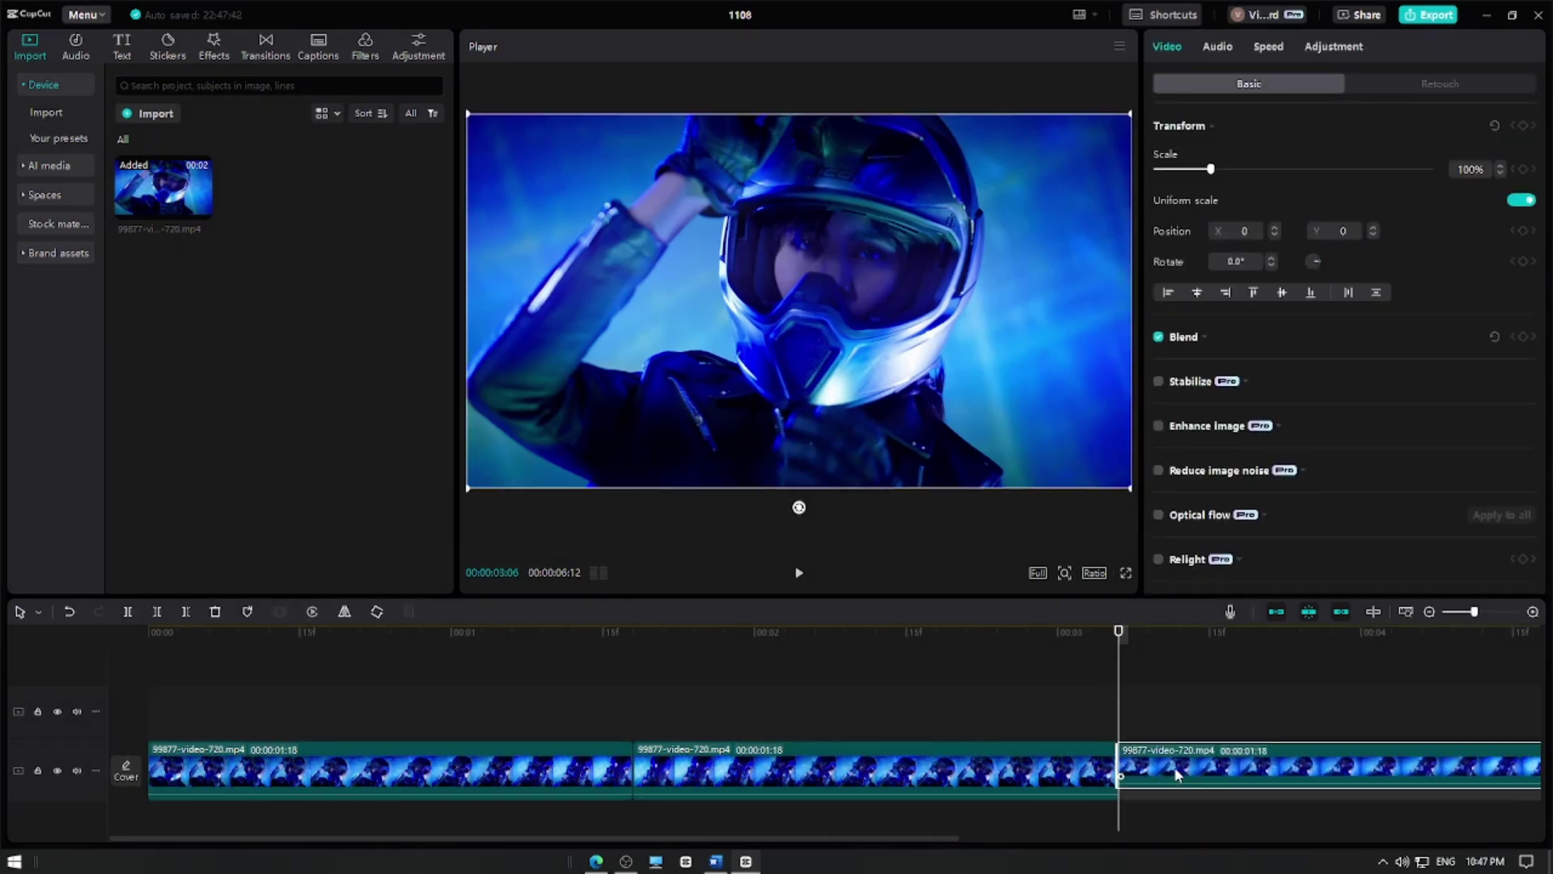
left_click(1430, 613)
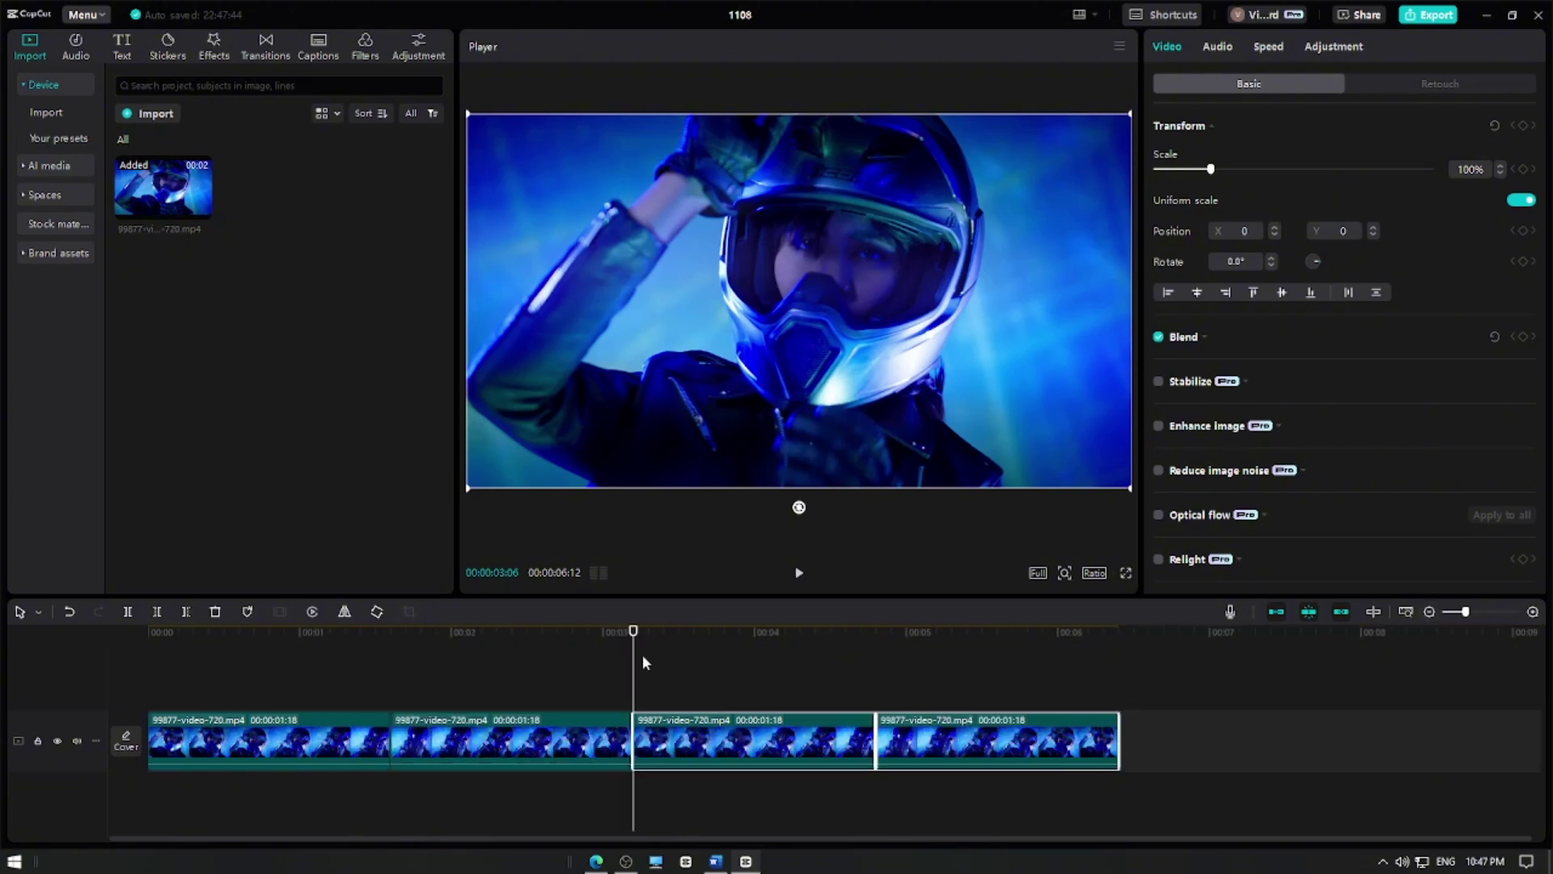
left_click_drag(633, 641, 146, 641)
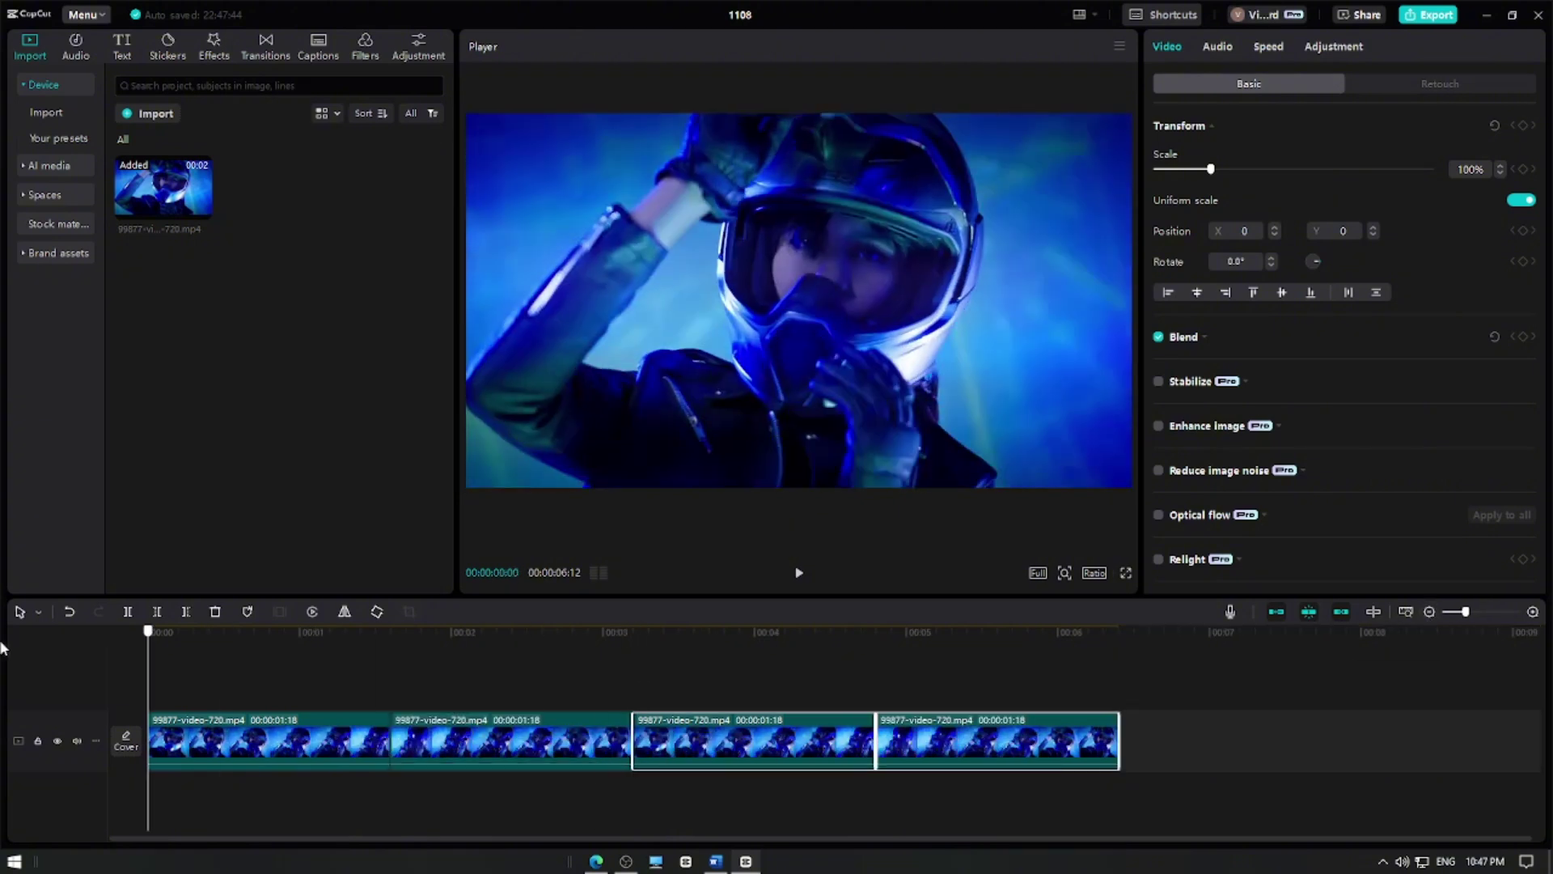
- Deselect the clips and play the full six-second forward-backward helmet sequence
left_click(134, 776)
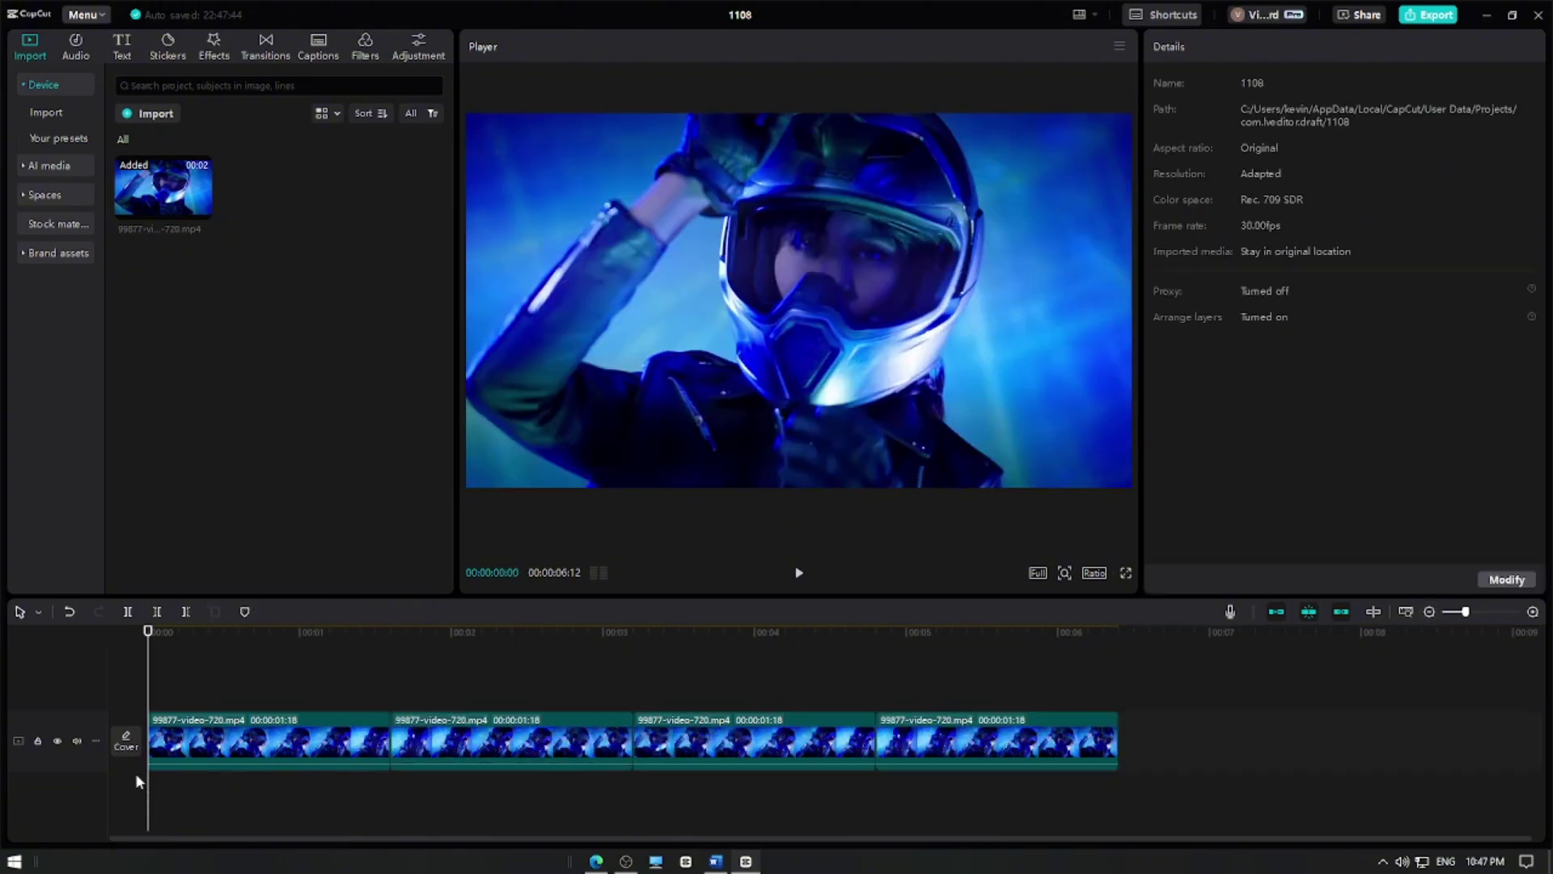
left_click(797, 575)
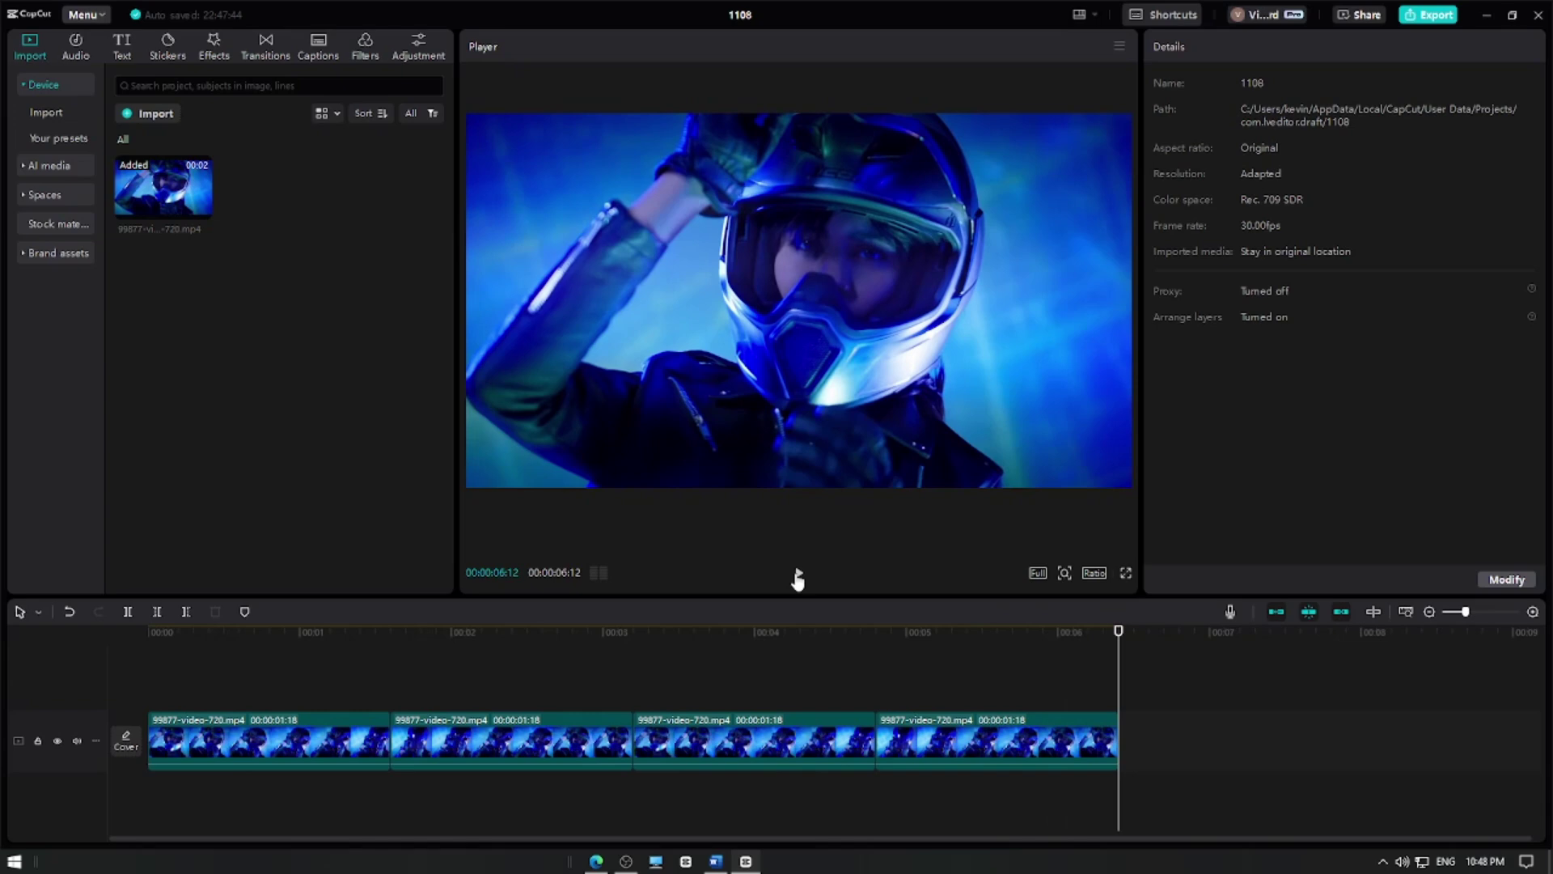
- Export the boomerang as a 1080p H.264 mp4 from the export settings
left_click(1436, 15)
left_click(929, 672)
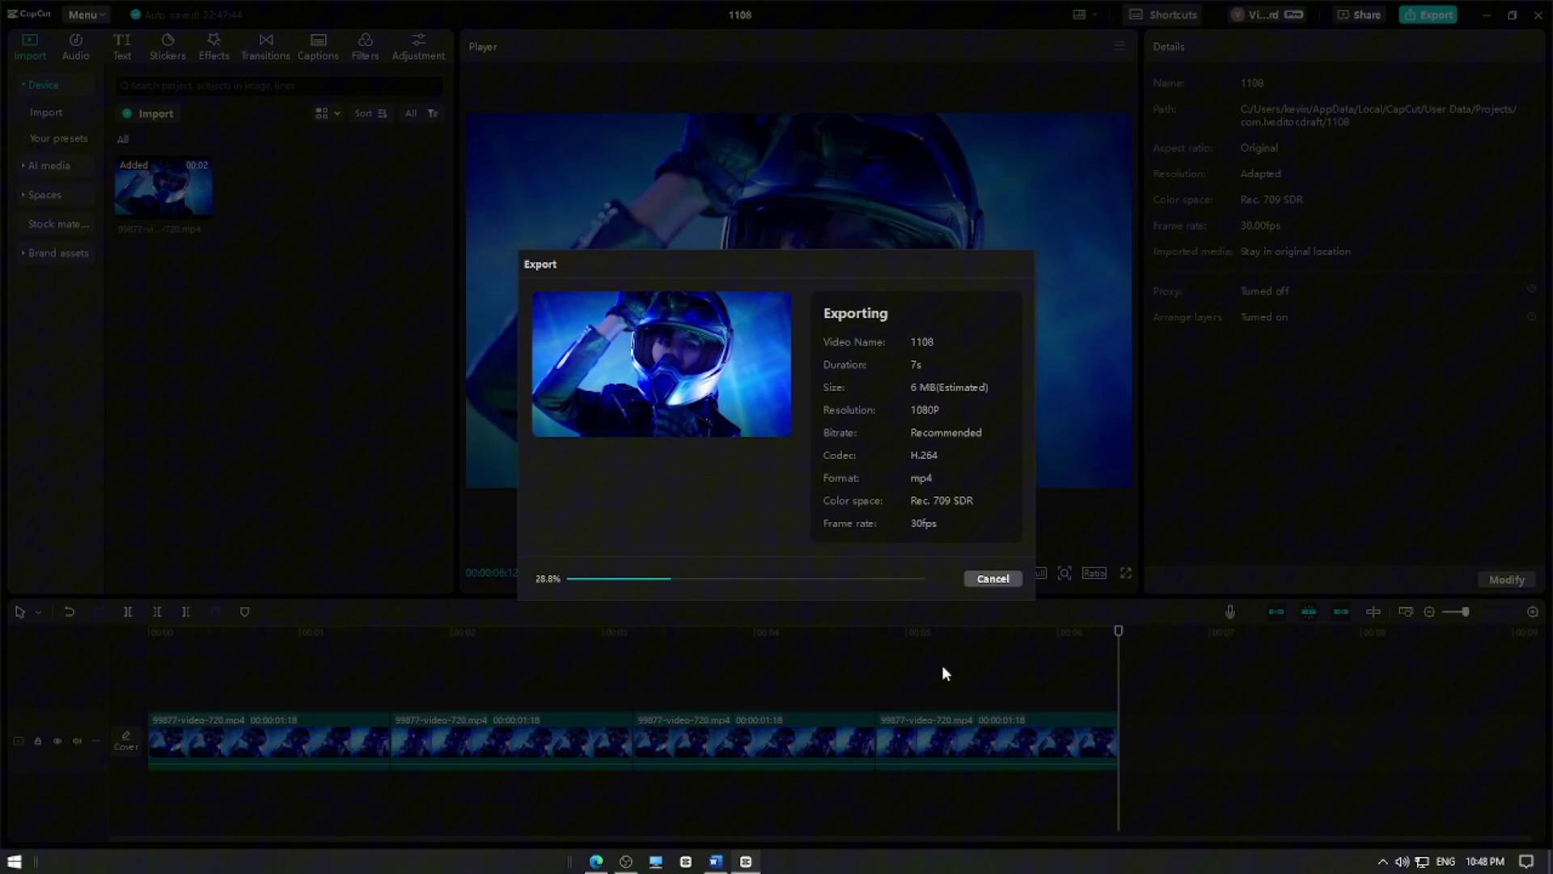